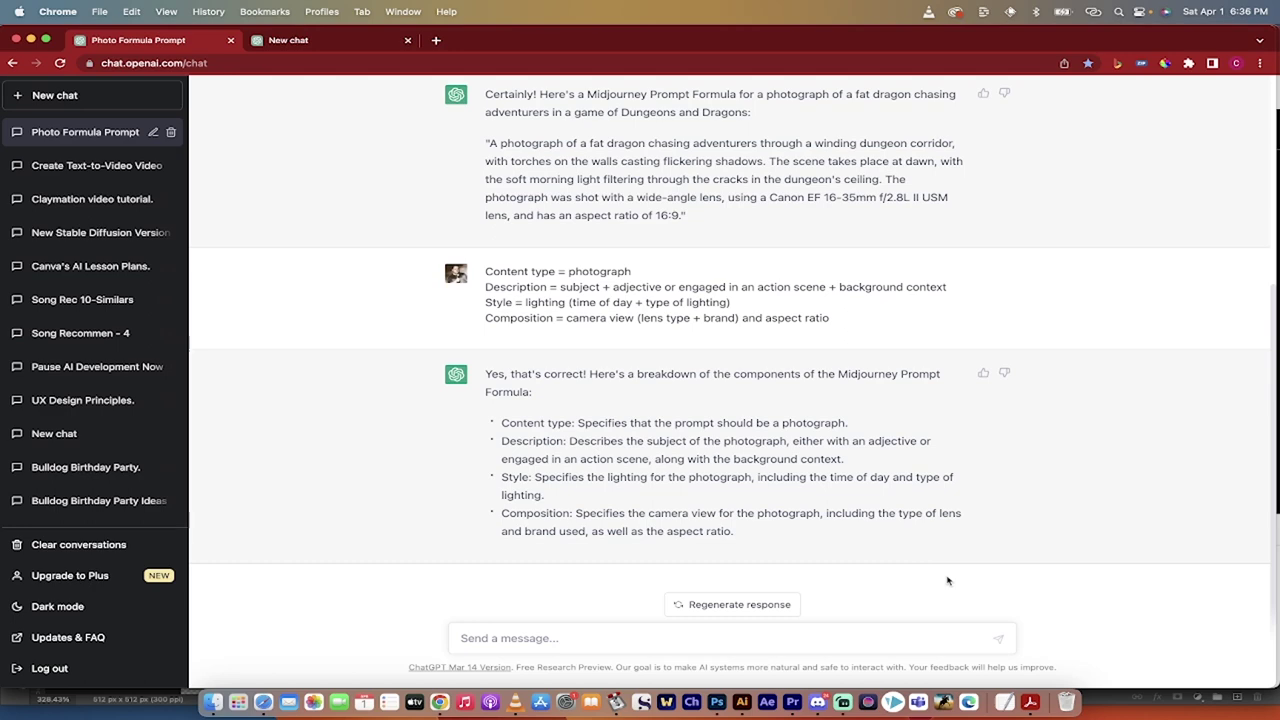
Step: In the Midjourney Bot chat, enlarge upscaled image #4, then scroll down to image #1
{"action": "left_click", "coordinate": [817, 703]}
{"action": "scroll", "coordinate": [672, 524], "scroll_direction": "down", "scroll_amount": 5}
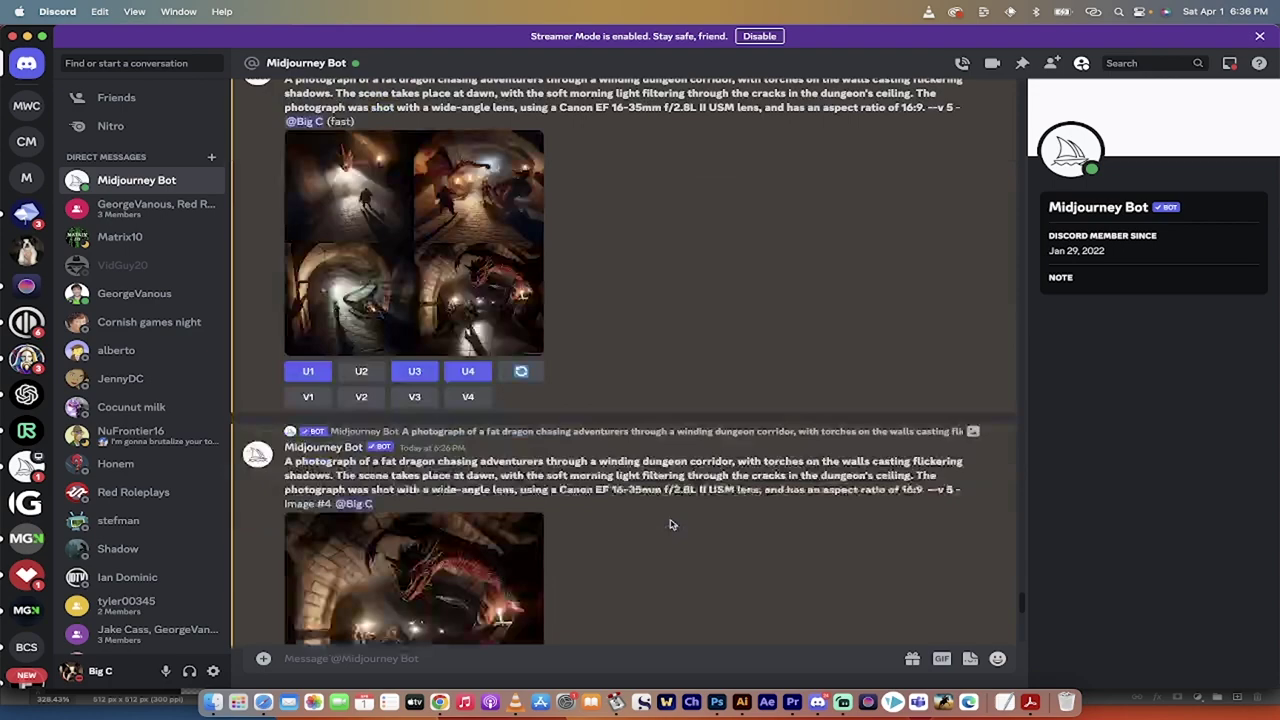
{"action": "scroll", "coordinate": [670, 524], "scroll_direction": "down", "scroll_amount": 3}
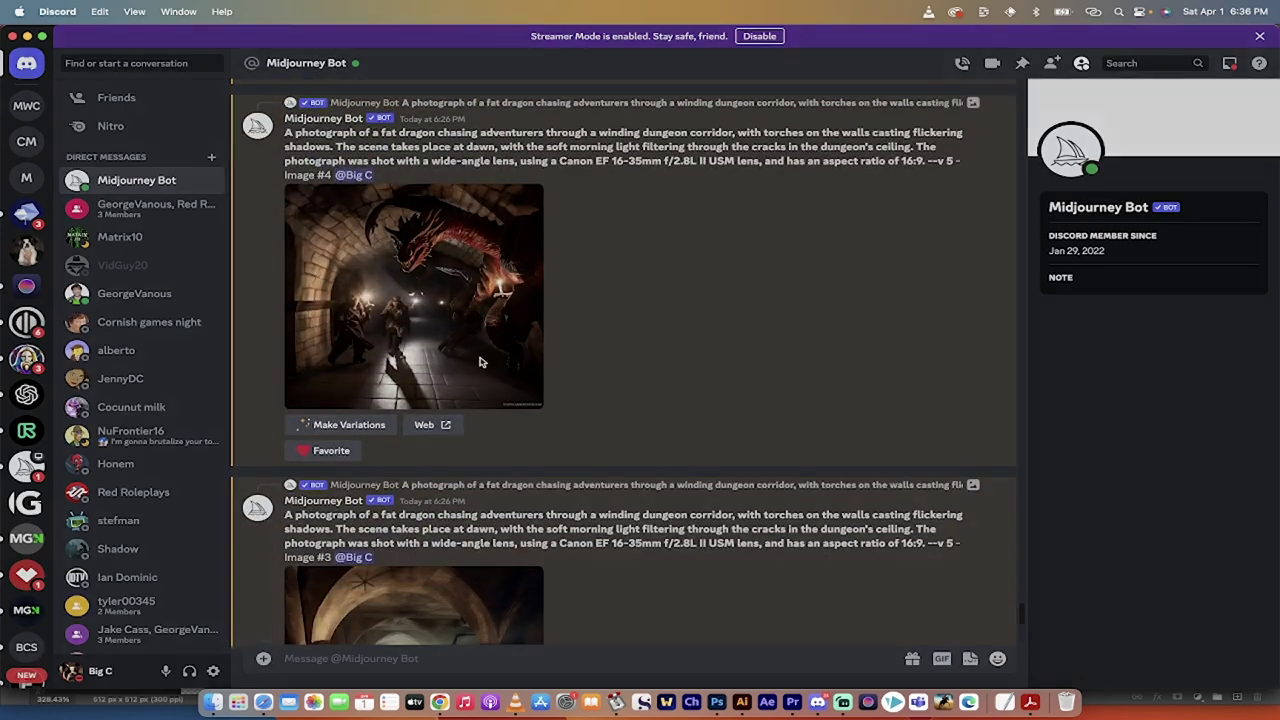
{"action": "left_click", "coordinate": [514, 386]}
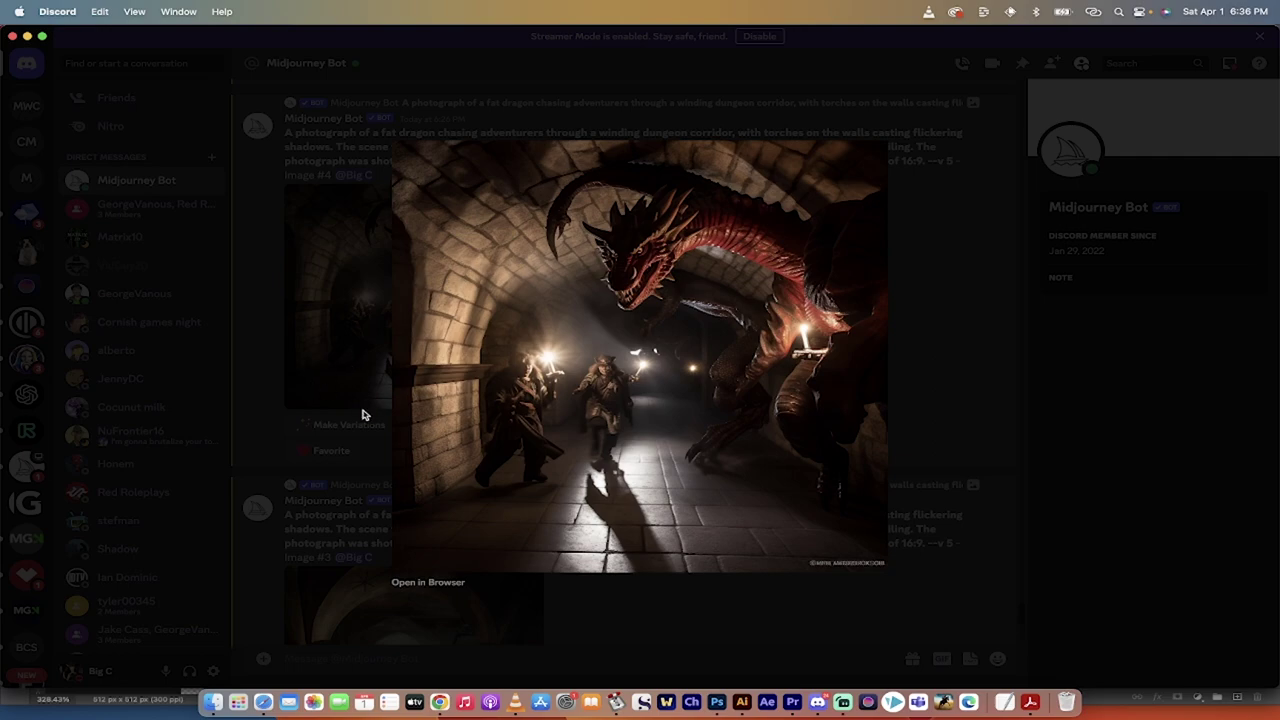
{"action": "left_click", "coordinate": [360, 503]}
{"action": "scroll", "coordinate": [620, 457], "scroll_direction": "down", "scroll_amount": 5}
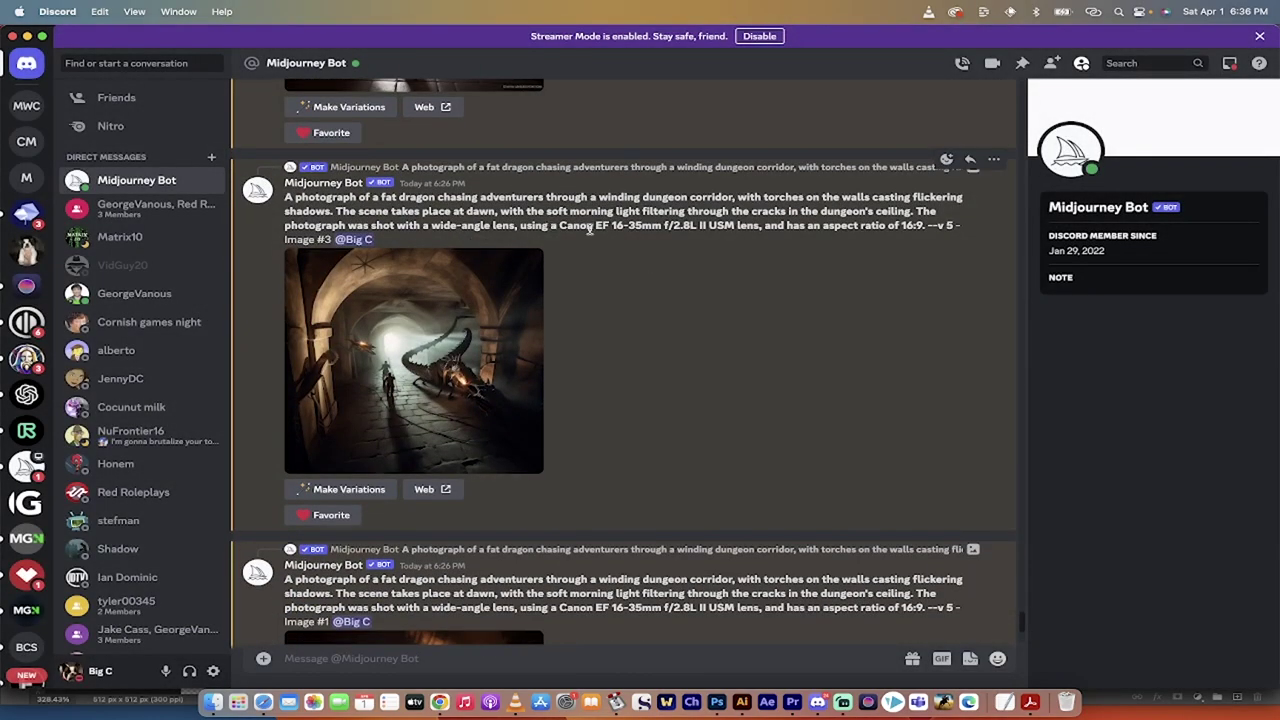
{"action": "scroll", "coordinate": [691, 389], "scroll_direction": "down", "scroll_amount": 10}
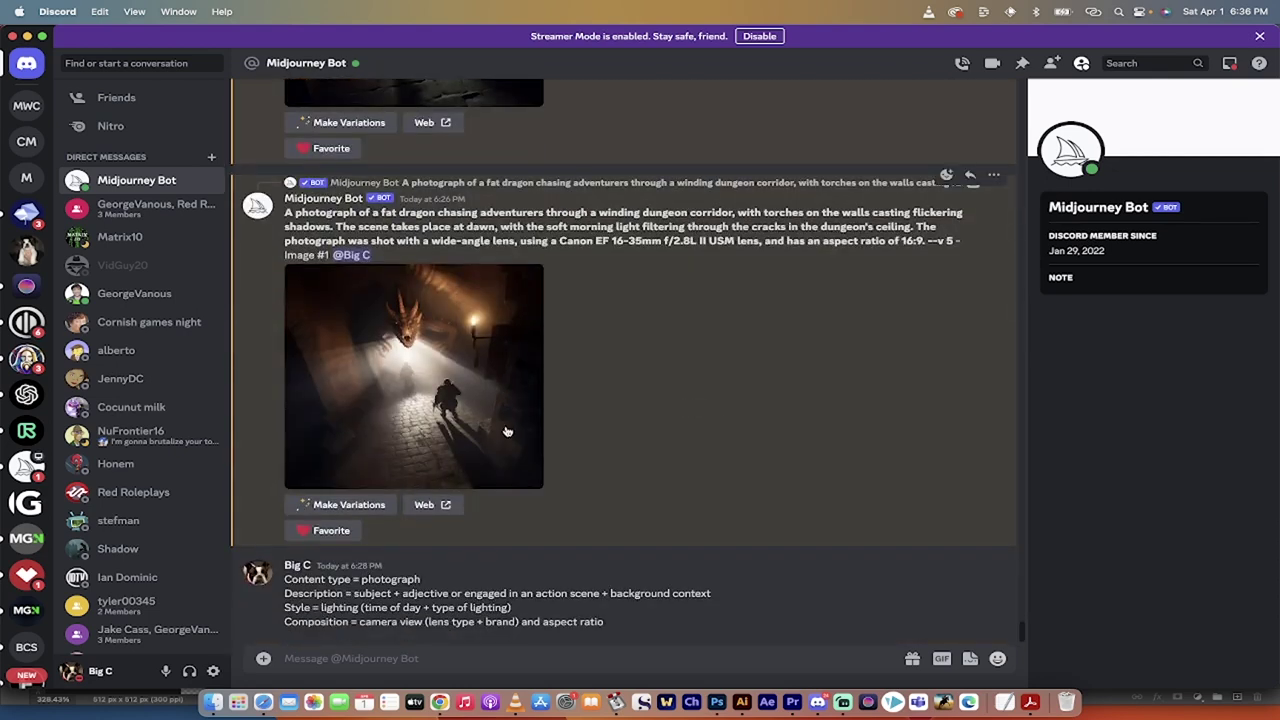
Step: Return to ChatGPT's Photo Formula Prompt conversation and scroll up toward the original formula message
{"action": "left_click", "coordinate": [439, 702]}
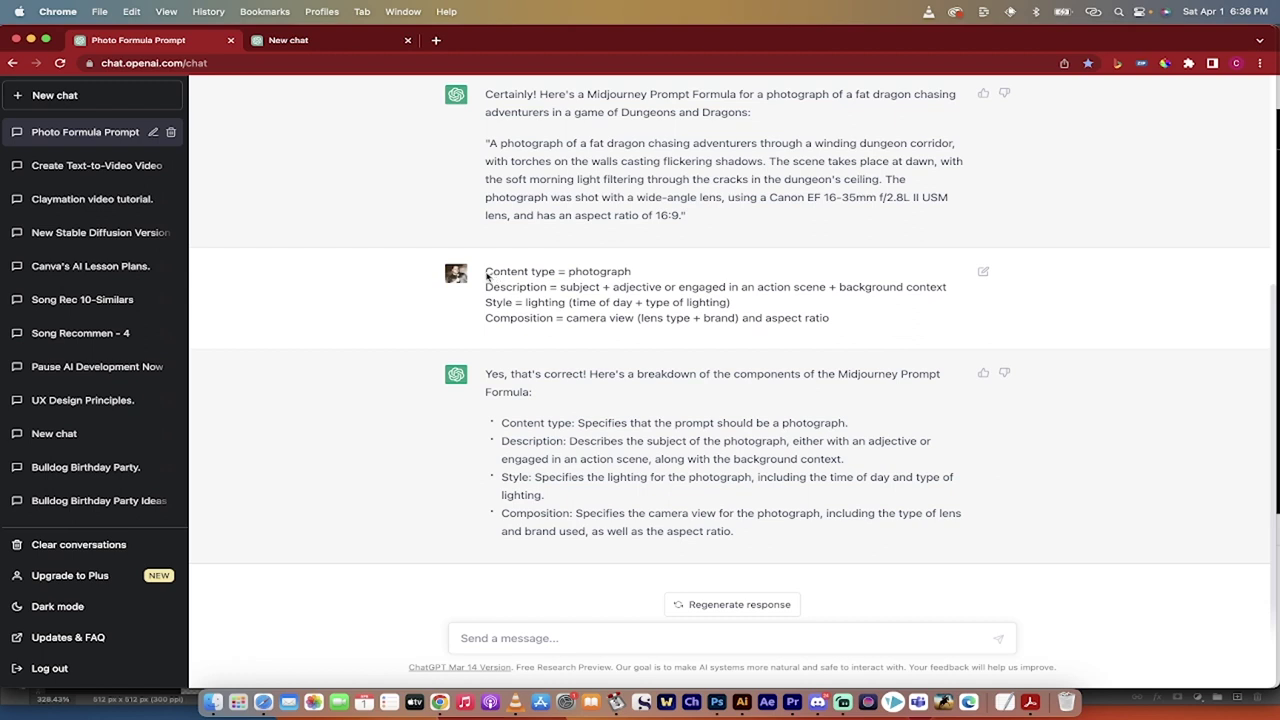
{"action": "left_click_drag", "start_coordinate": [487, 276], "coordinate": [632, 276]}
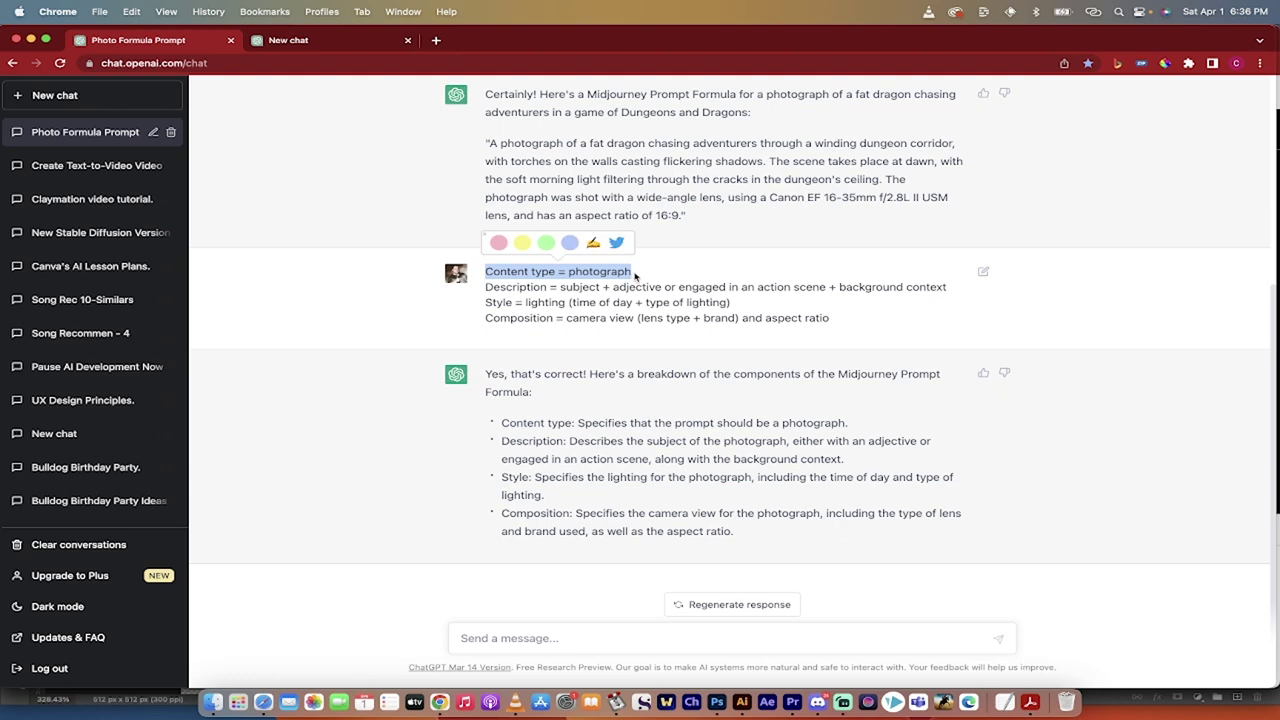
{"action": "left_click", "coordinate": [607, 286]}
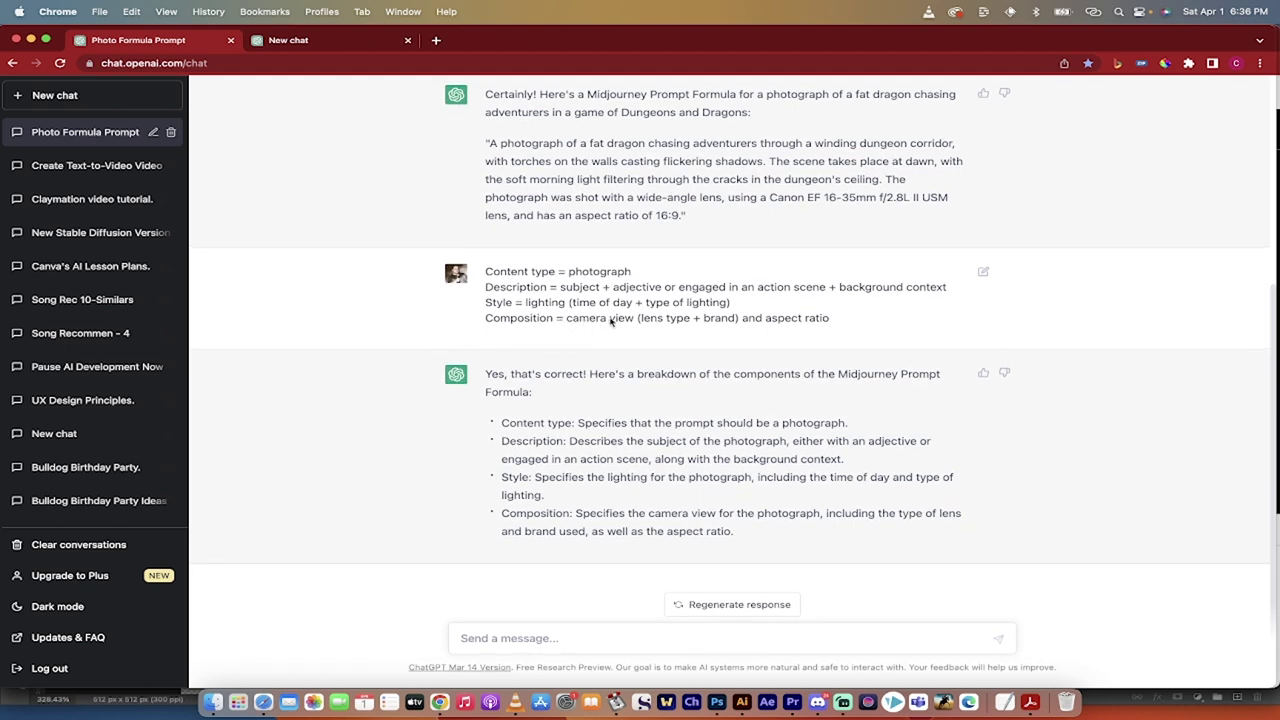
{"action": "scroll", "coordinate": [673, 318], "scroll_direction": "up", "scroll_amount": 2}
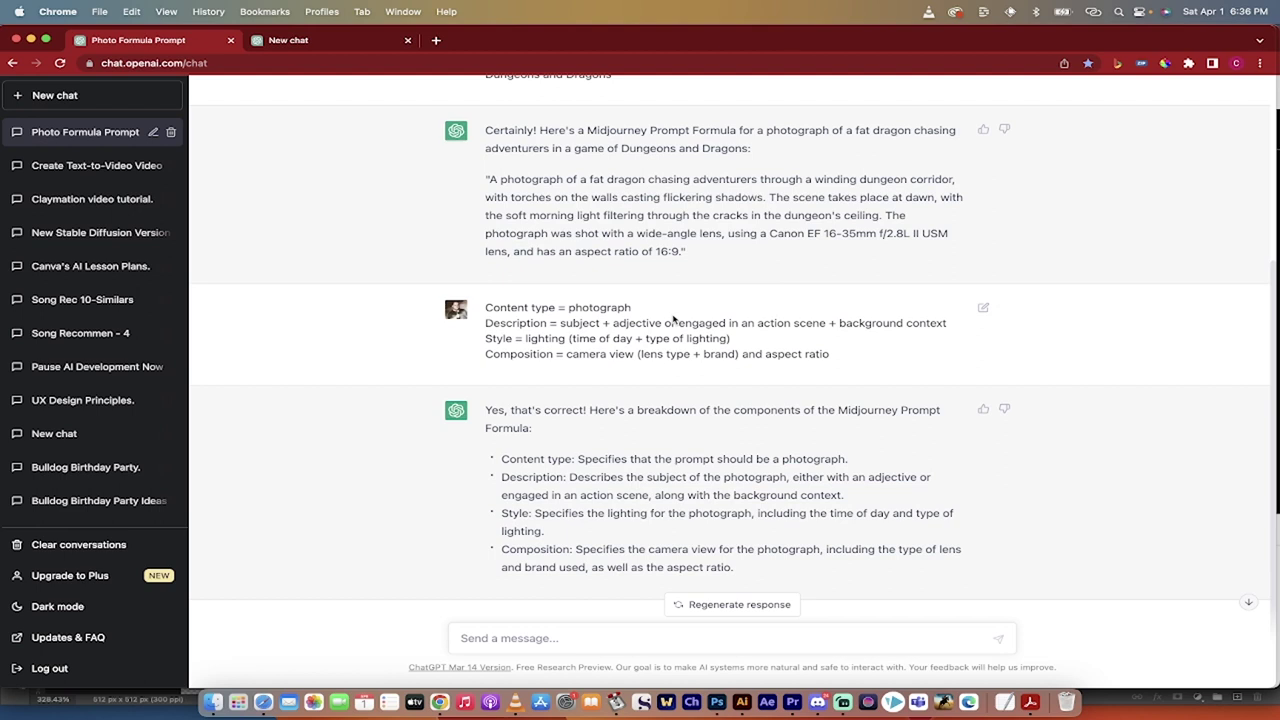
{"action": "scroll", "coordinate": [673, 318], "scroll_direction": "down", "scroll_amount": 2}
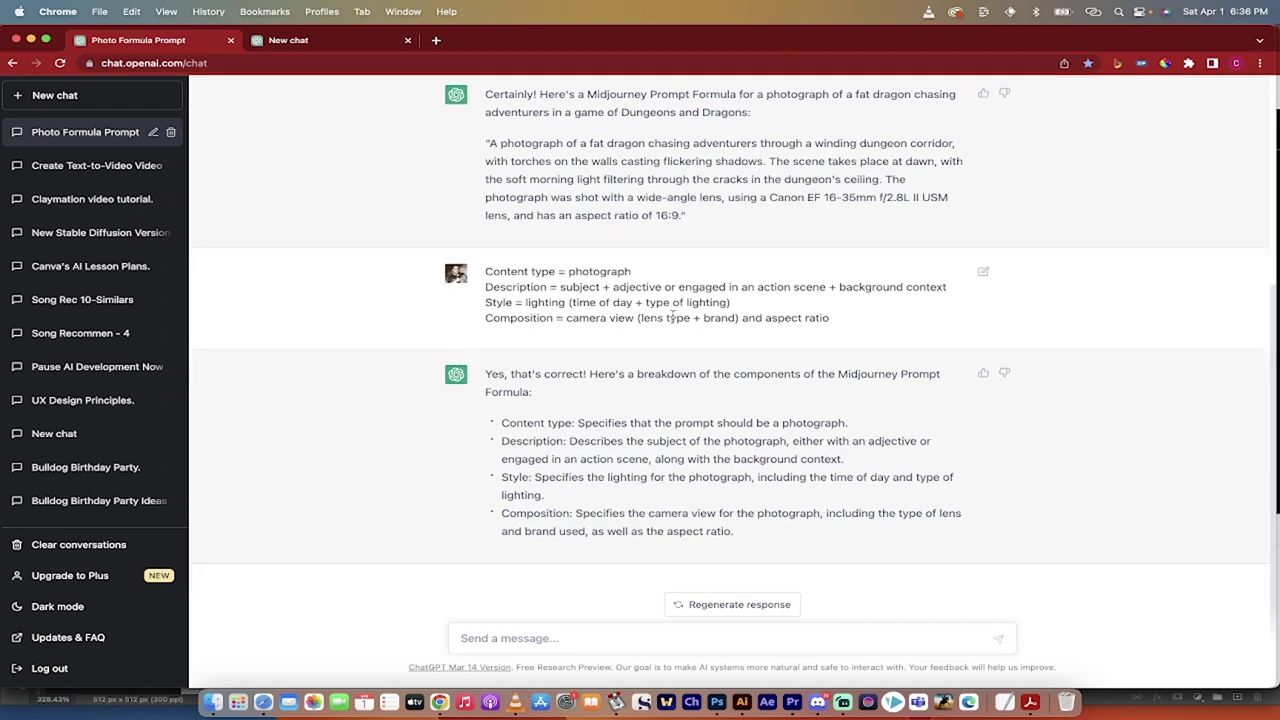
{"action": "scroll", "coordinate": [673, 318], "scroll_direction": "up", "scroll_amount": 10}
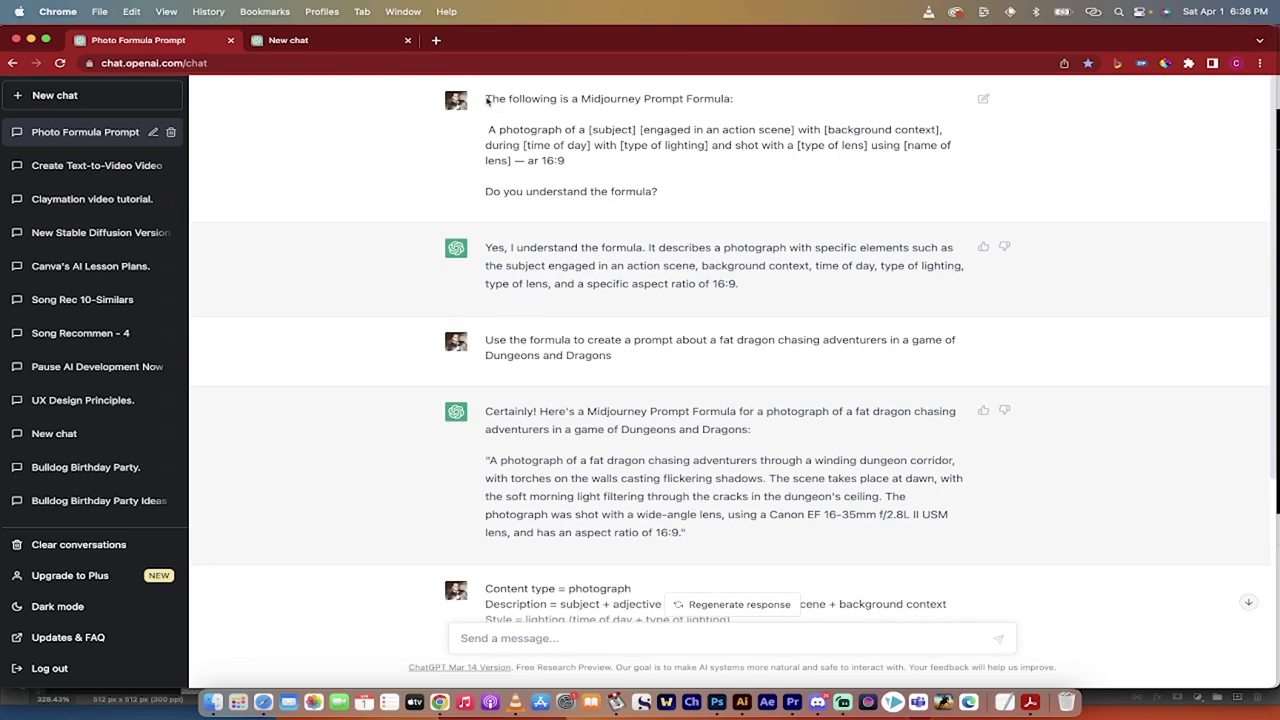
Step: Copy the formula message from 'The following' through 'Do you understand the formula?'
{"action": "left_click_drag", "start_coordinate": [486, 100], "coordinate": [579, 172]}
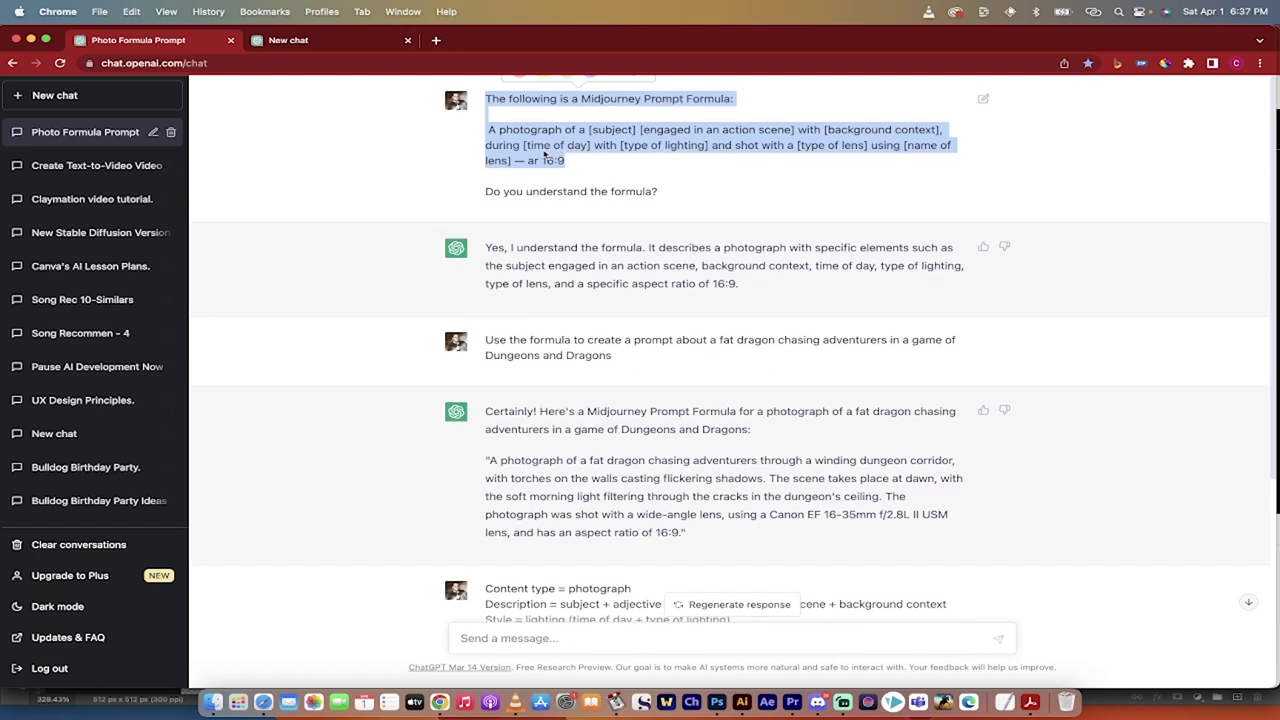
{"action": "left_click", "coordinate": [629, 165]}
{"action": "left_click_drag", "start_coordinate": [487, 98], "coordinate": [670, 207]}
{"action": "right_click", "coordinate": [560, 152]}
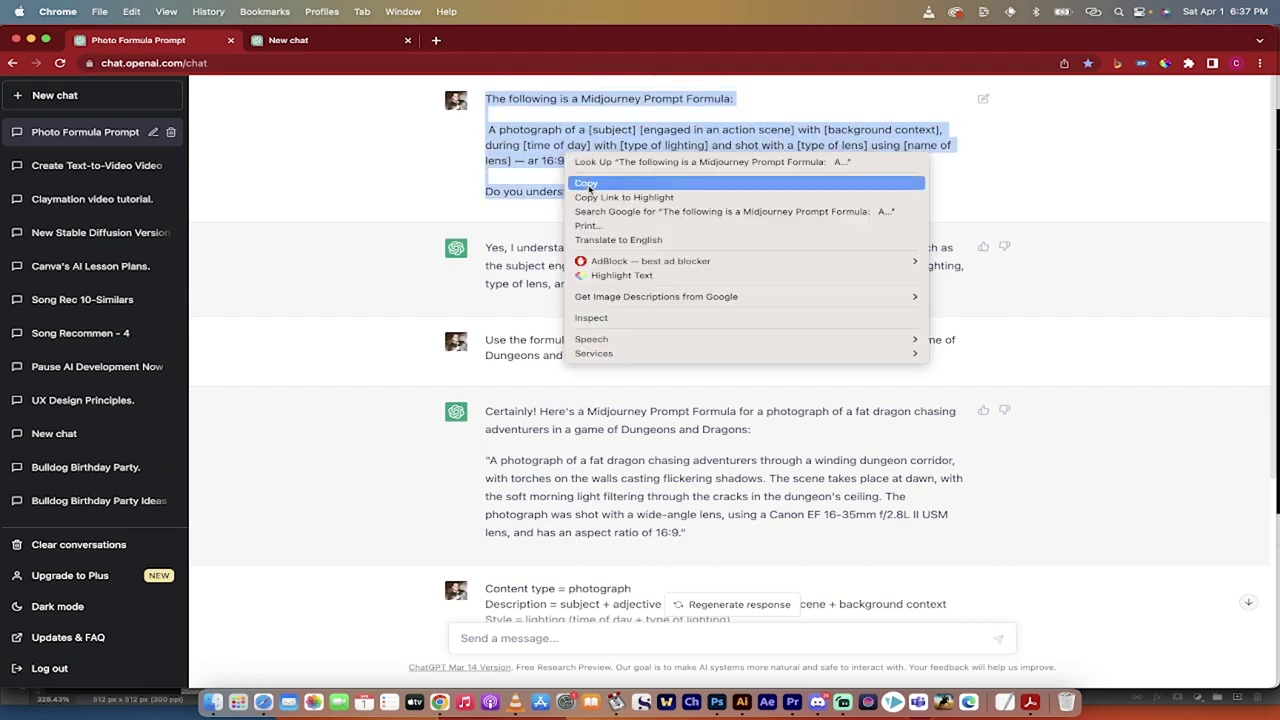
{"action": "left_click", "coordinate": [592, 186]}
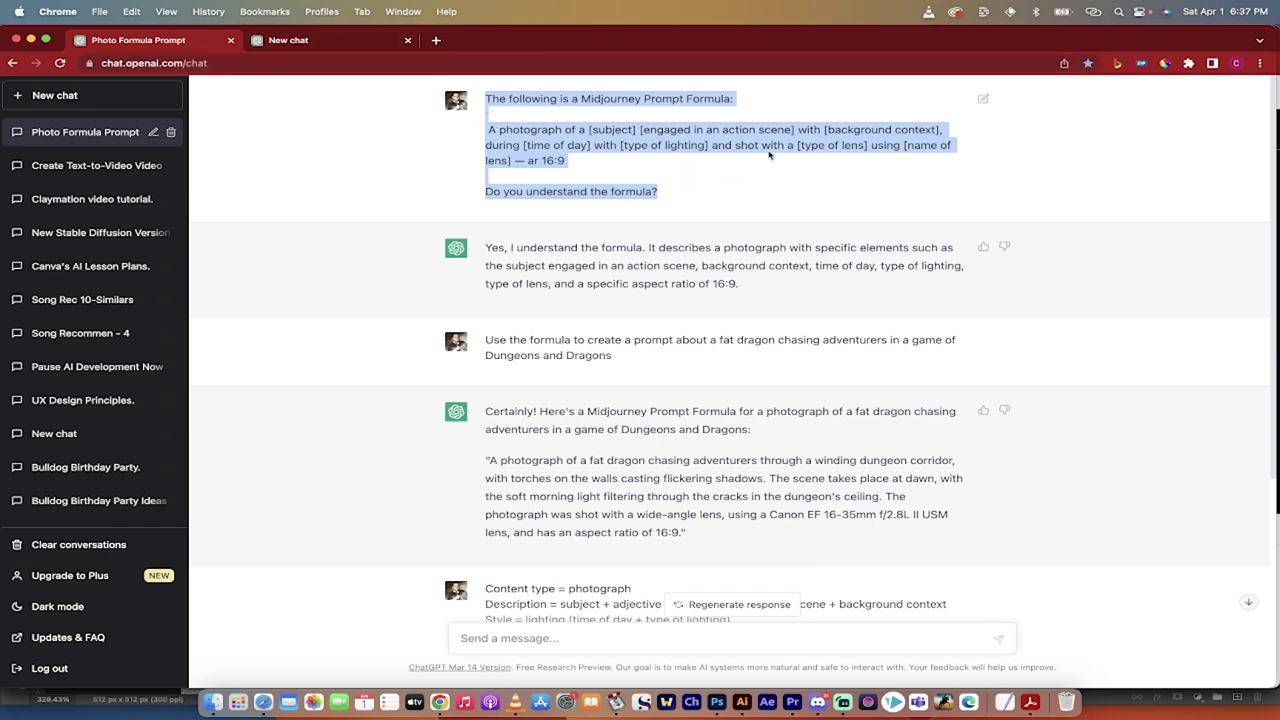
{"action": "left_click", "coordinate": [325, 44]}
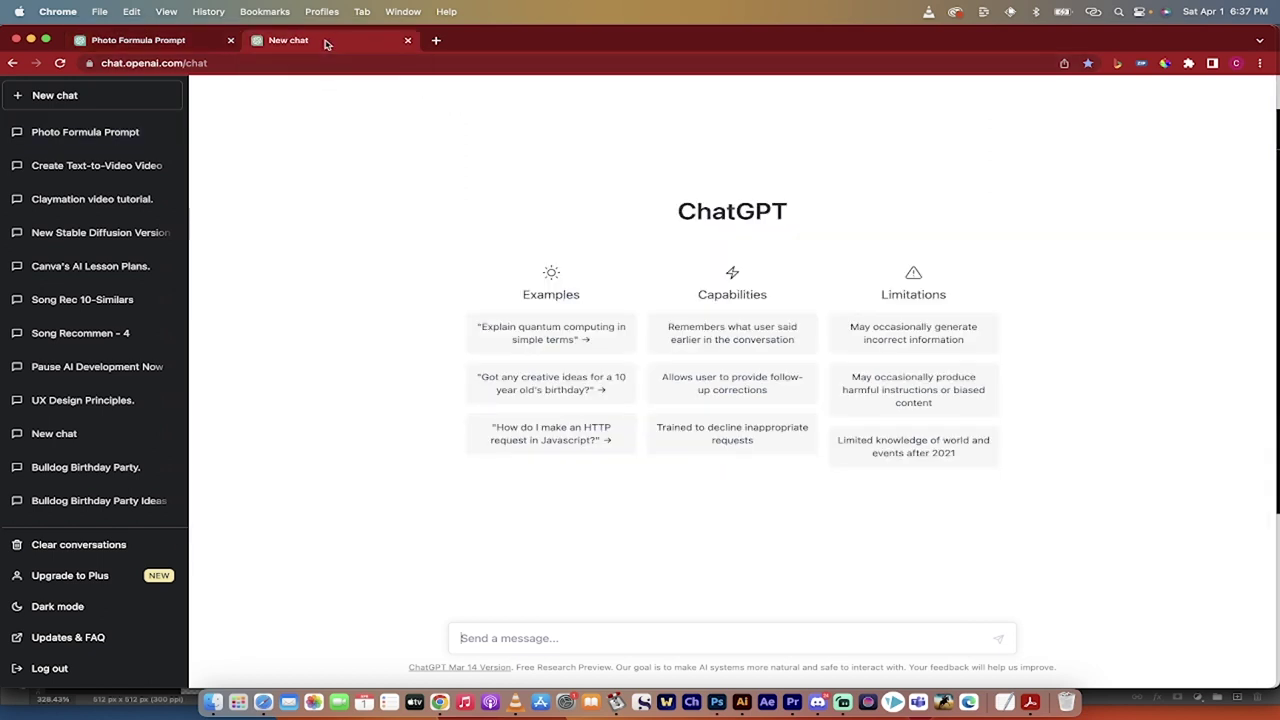
{"action": "left_click", "coordinate": [515, 632]}
{"action": "key", "text": "super+v"}
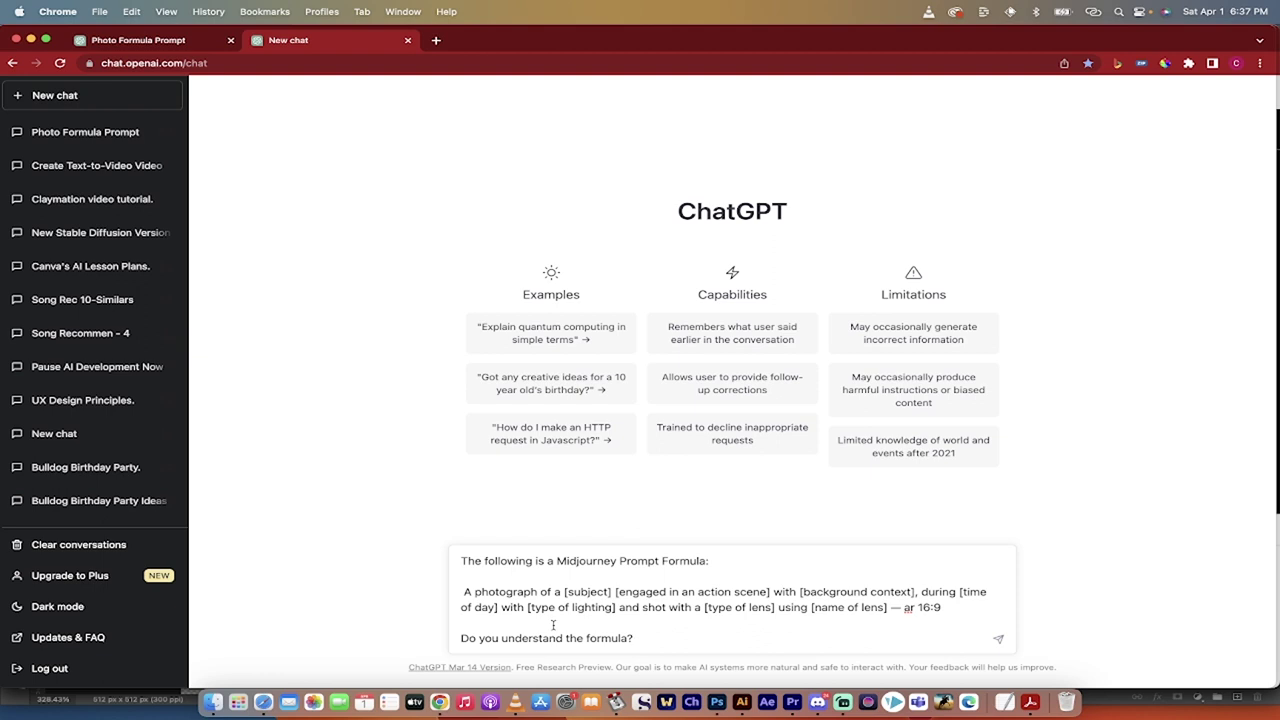
{"action": "key", "text": "Return"}
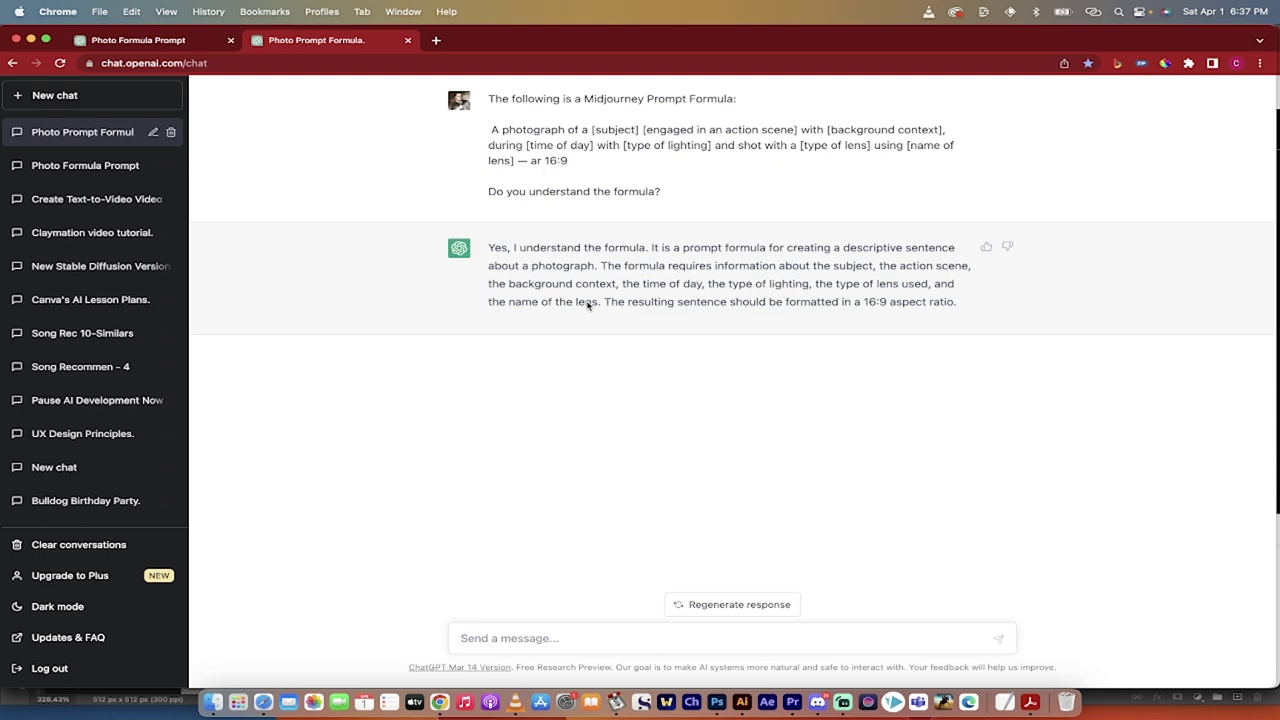
Step: Ask ChatGPT to create a prompt for a fat dragon chasing adventurers in a dungeons and dragons game
{"action": "type", "text": "create"}
{"action": "type", "text": " a prompt"}
{"action": "type", "text": " for a fat "}
{"action": "type", "text": "d"}
{"action": "key", "text": "BackSpace"}
{"action": "type", "text": "fat dragon chasing som"}
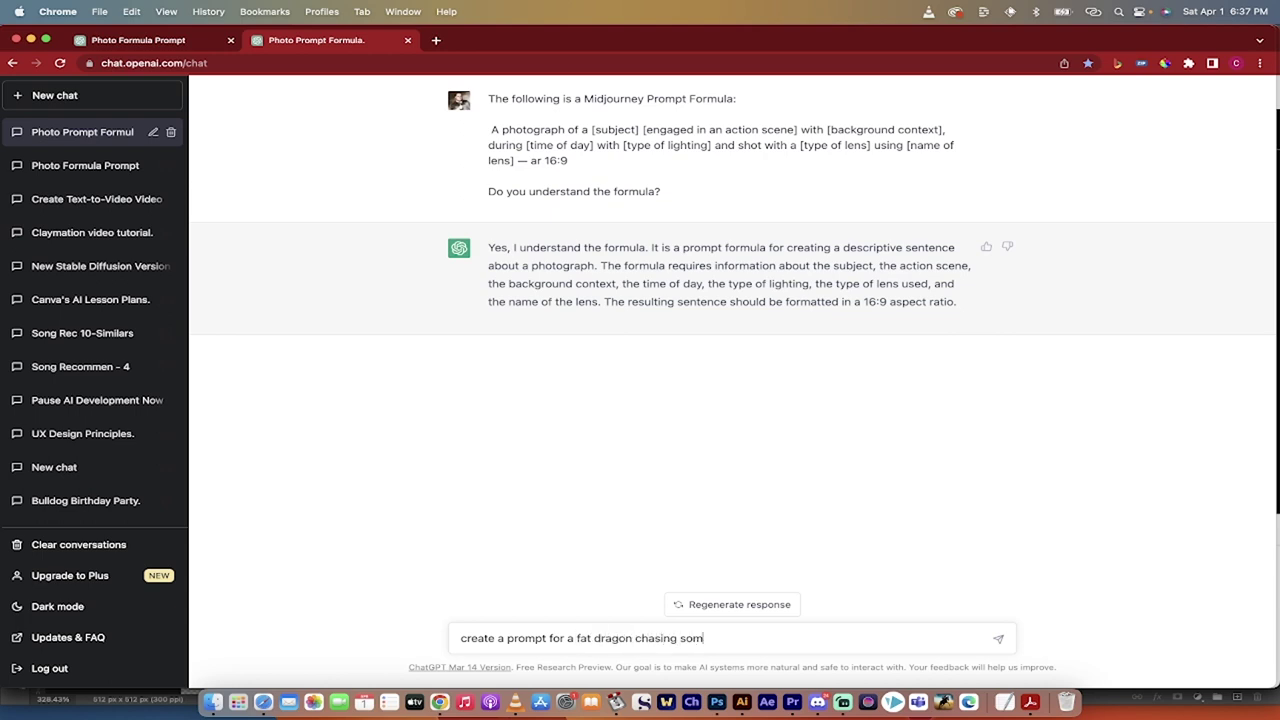
{"action": "type", "text": "e adventurers in a dungeons "}
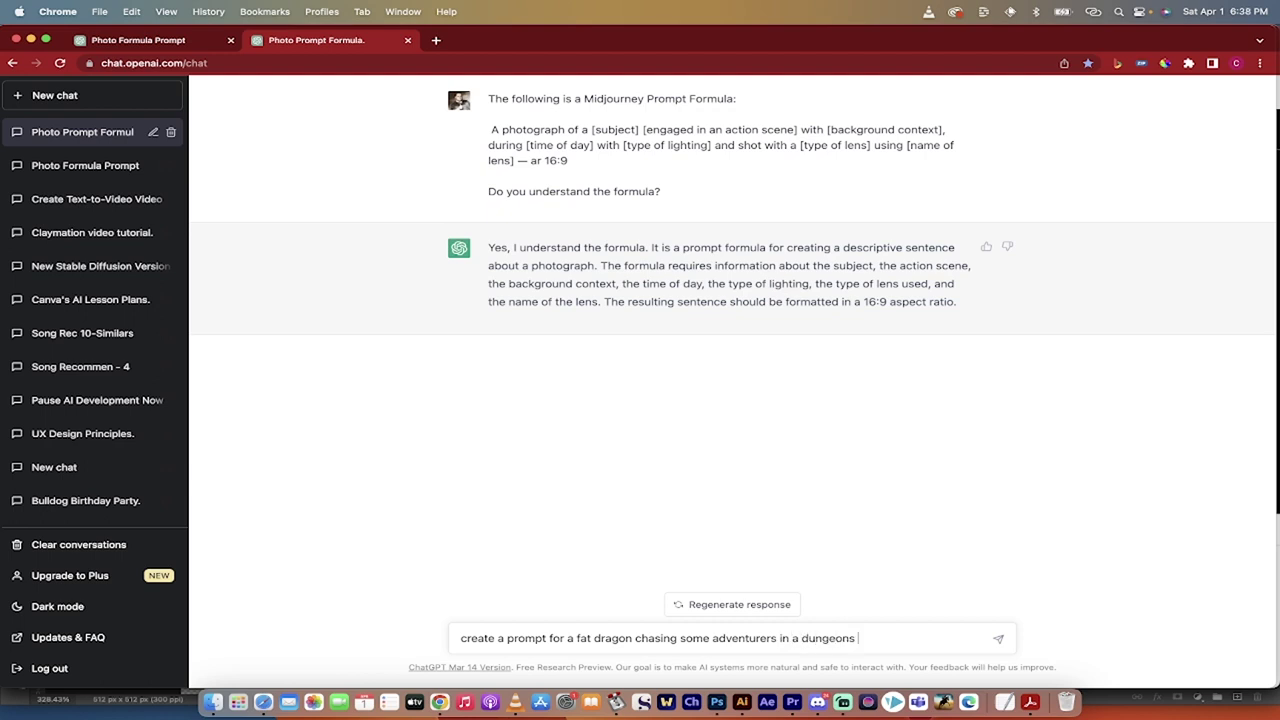
{"action": "type", "text": "d"}
{"action": "key", "text": "BackSpace"}
{"action": "type", "text": "and dragons game"}
{"action": "key", "text": "Return"}
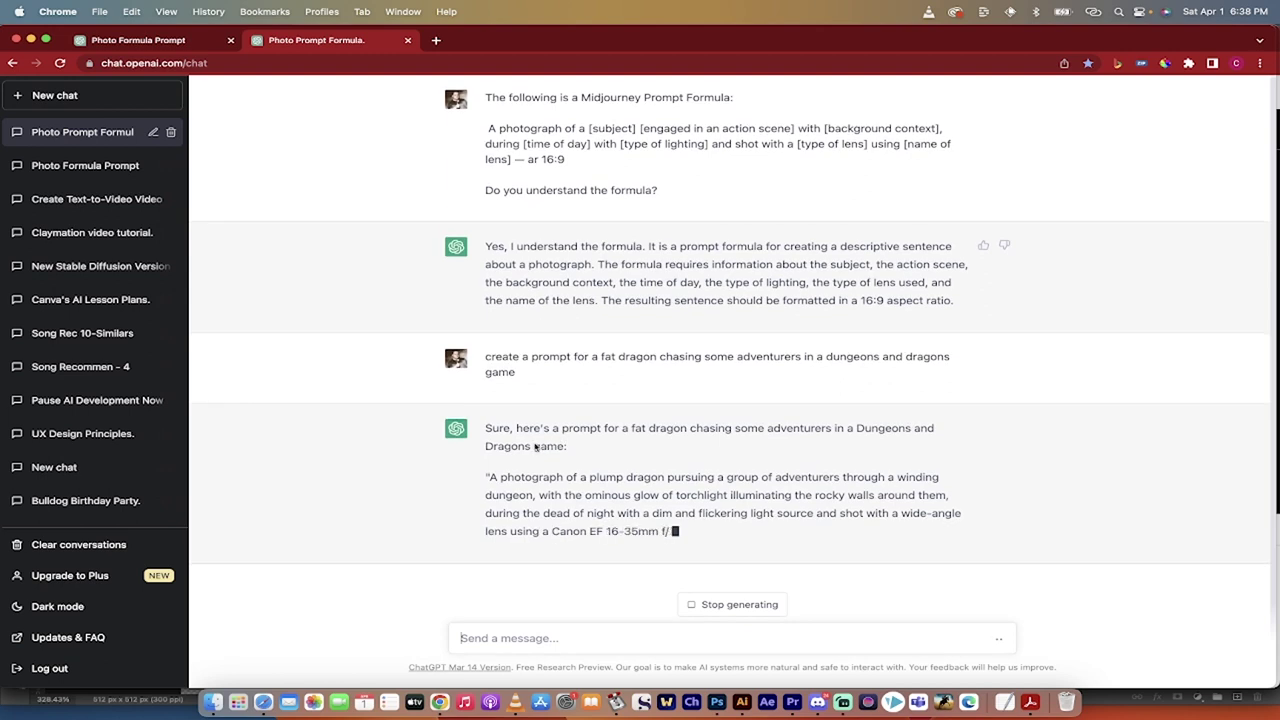
Step: Copy ChatGPT's plump-dragon dungeon photograph prompt, with its Canon EF 16-35mm lens and 16:9 settings
{"action": "left_click_drag", "start_coordinate": [488, 481], "coordinate": [894, 524]}
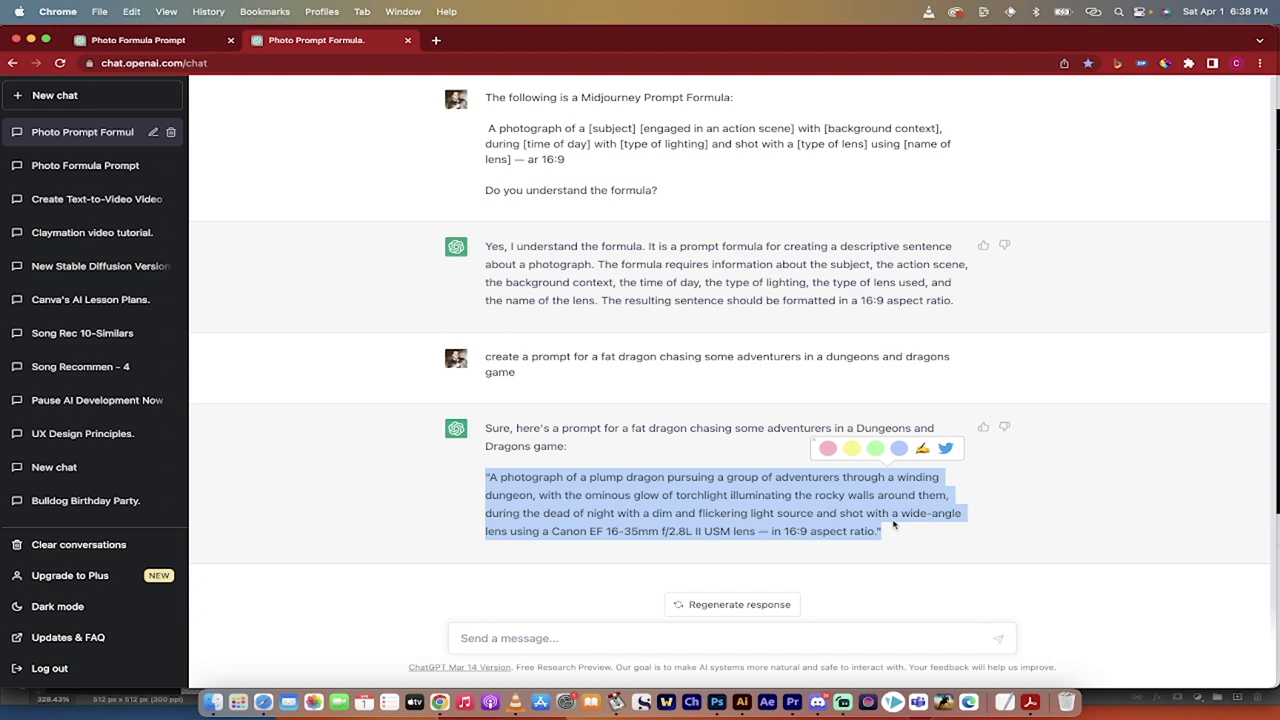
{"action": "right_click", "coordinate": [746, 506]}
{"action": "left_click", "coordinate": [752, 503]}
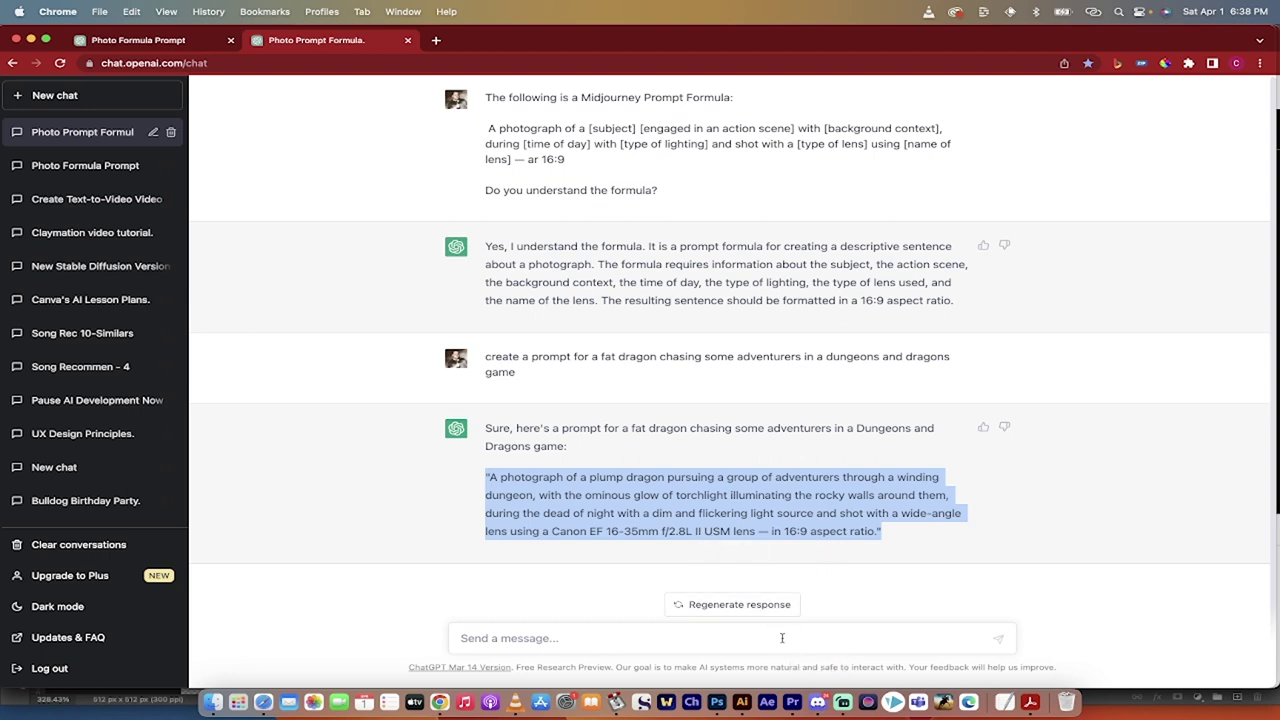
Step: In the Midjourney Bot chat, submit /imagine with the pasted dragon prompt
{"action": "left_click", "coordinate": [817, 703]}
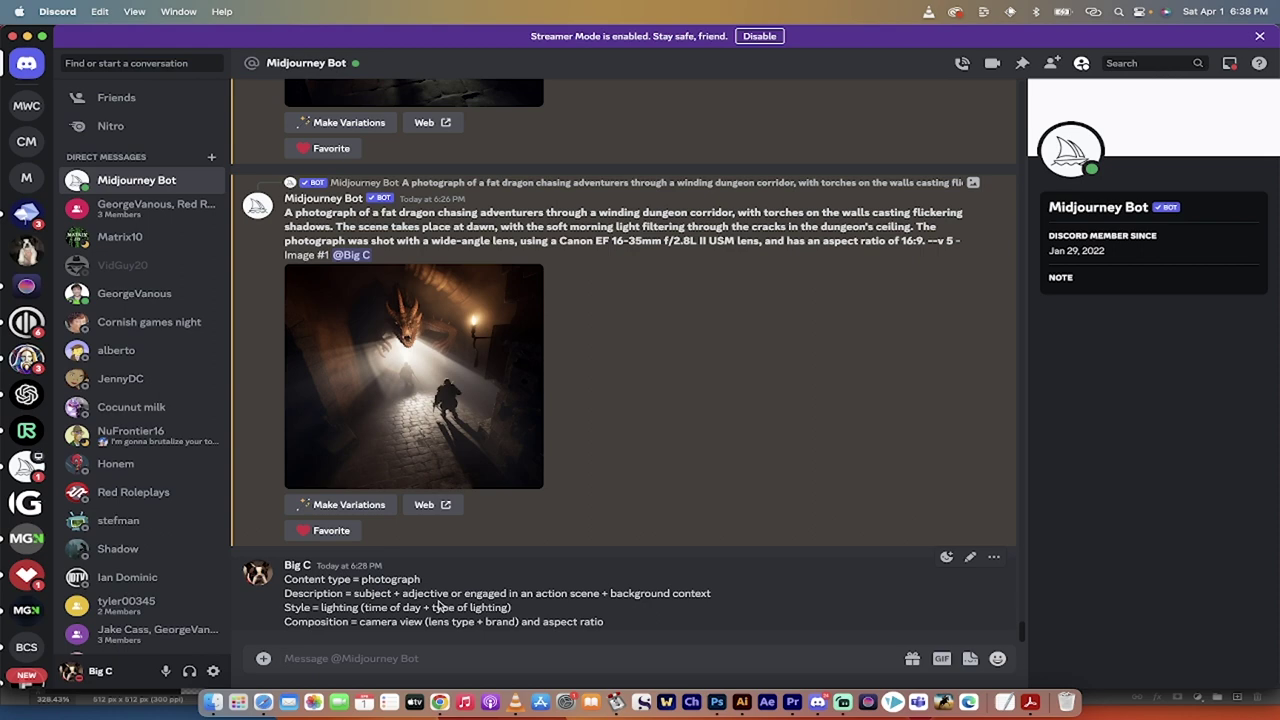
{"action": "type", "text": "/imagine"}
{"action": "key", "text": "Tab"}
{"action": "key", "text": "super+v"}
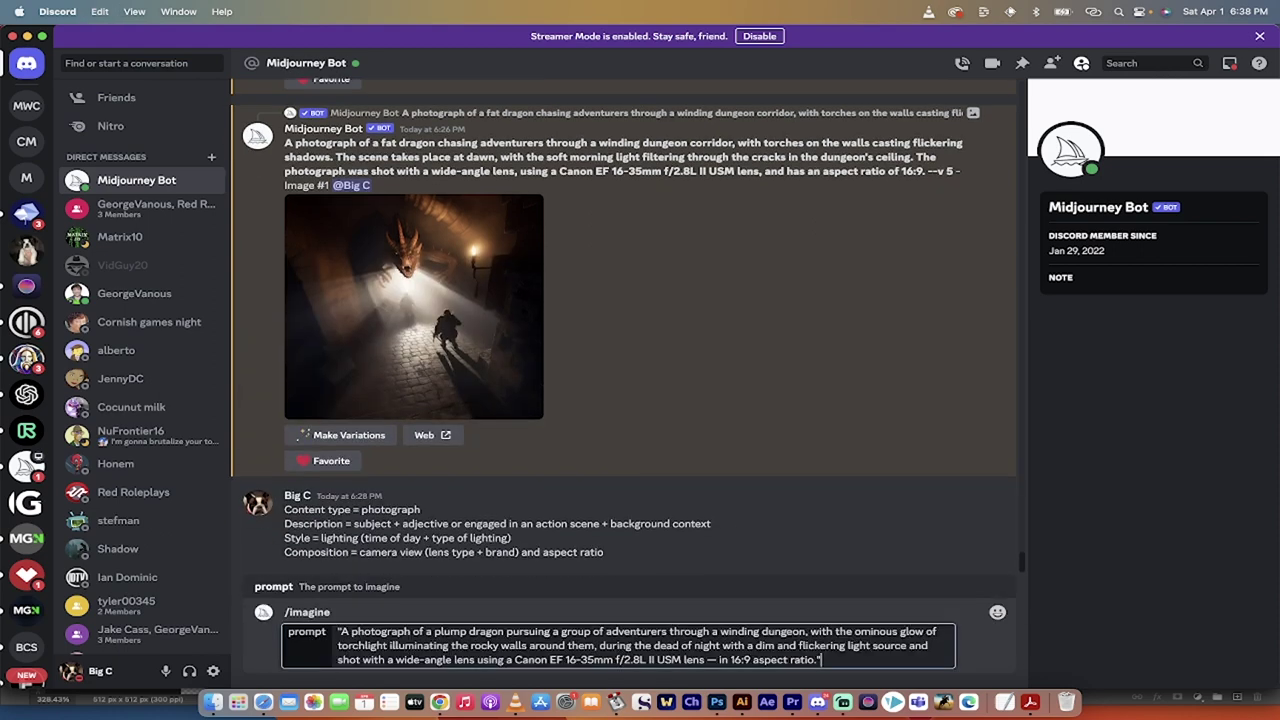
{"action": "key", "text": "Return"}
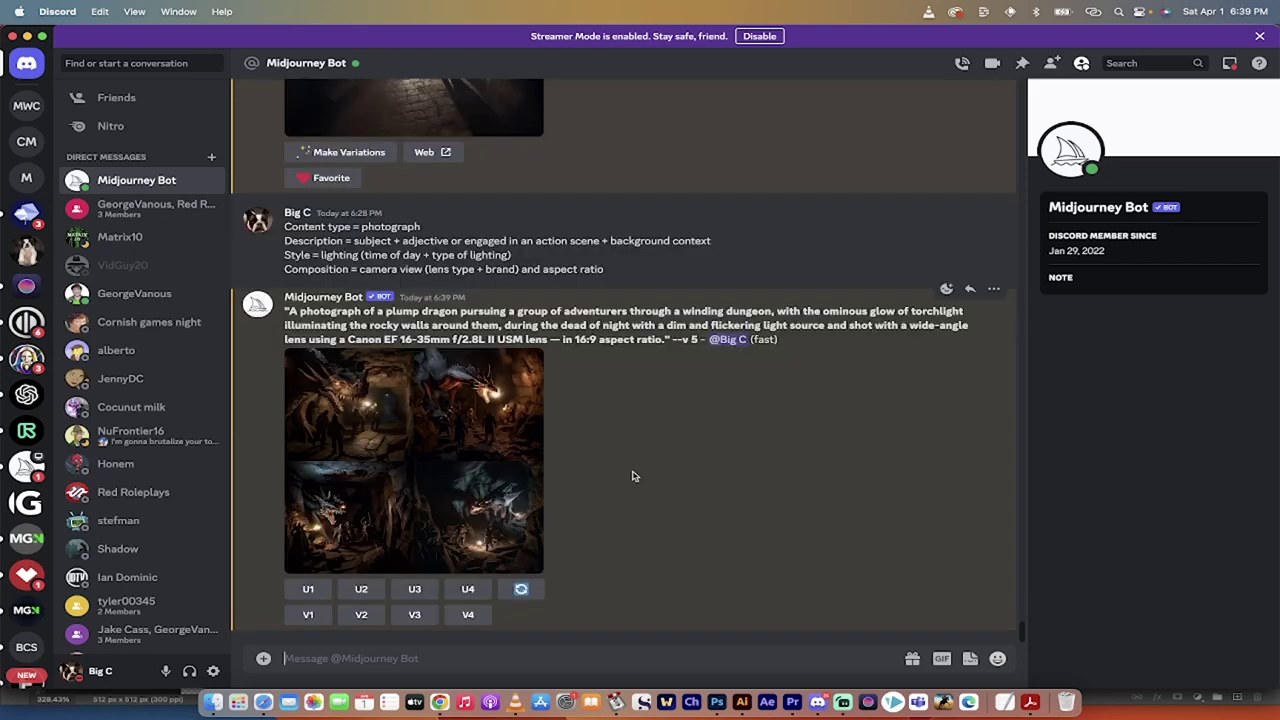
Step: Preview the resulting four-image grid and upscale image #4 with U4
{"action": "left_click", "coordinate": [478, 466]}
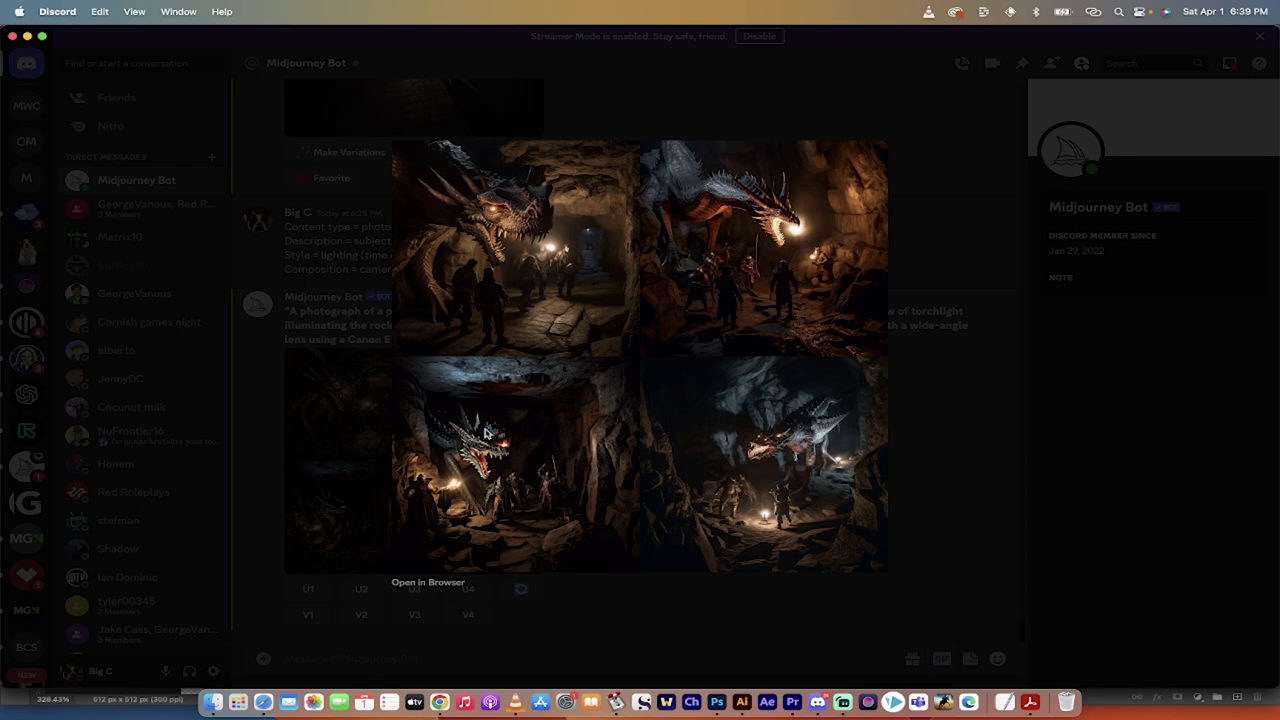
{"action": "left_click", "coordinate": [930, 489]}
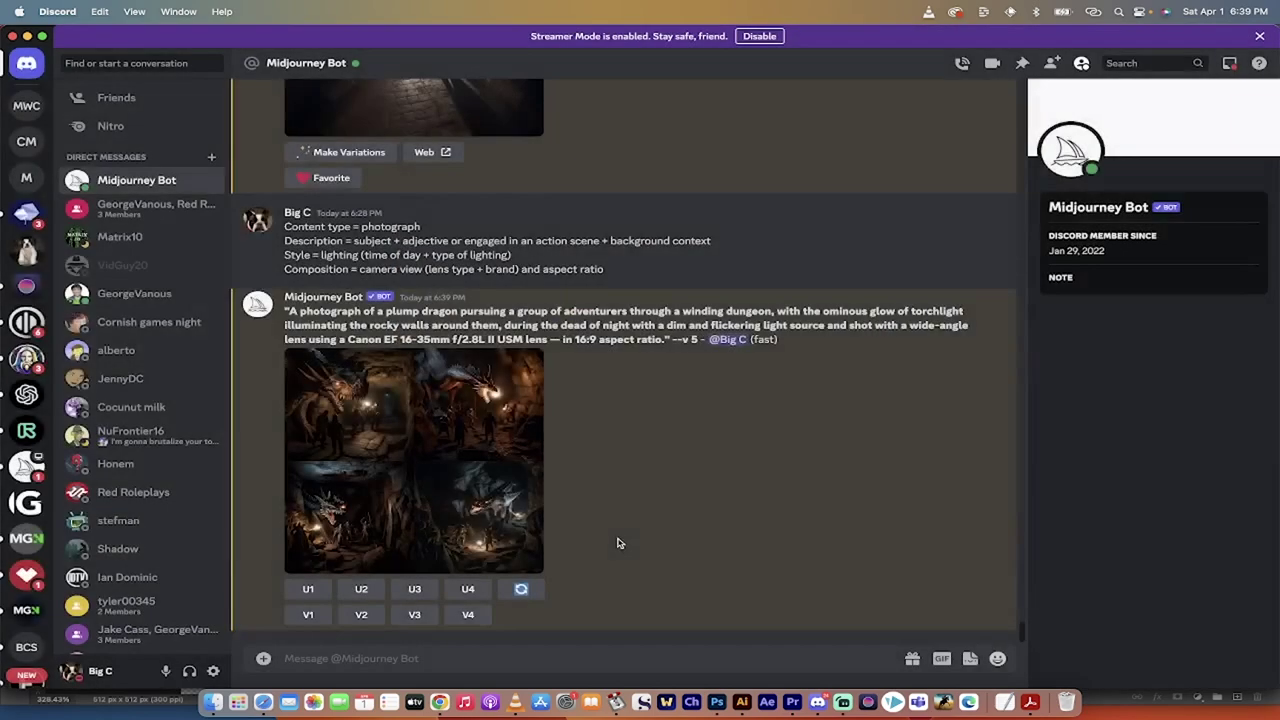
{"action": "left_click", "coordinate": [468, 589]}
Step: Upscale image #2 with U2, then view the upscaled images #4 and #2 enlarged
{"action": "left_click", "coordinate": [366, 591]}
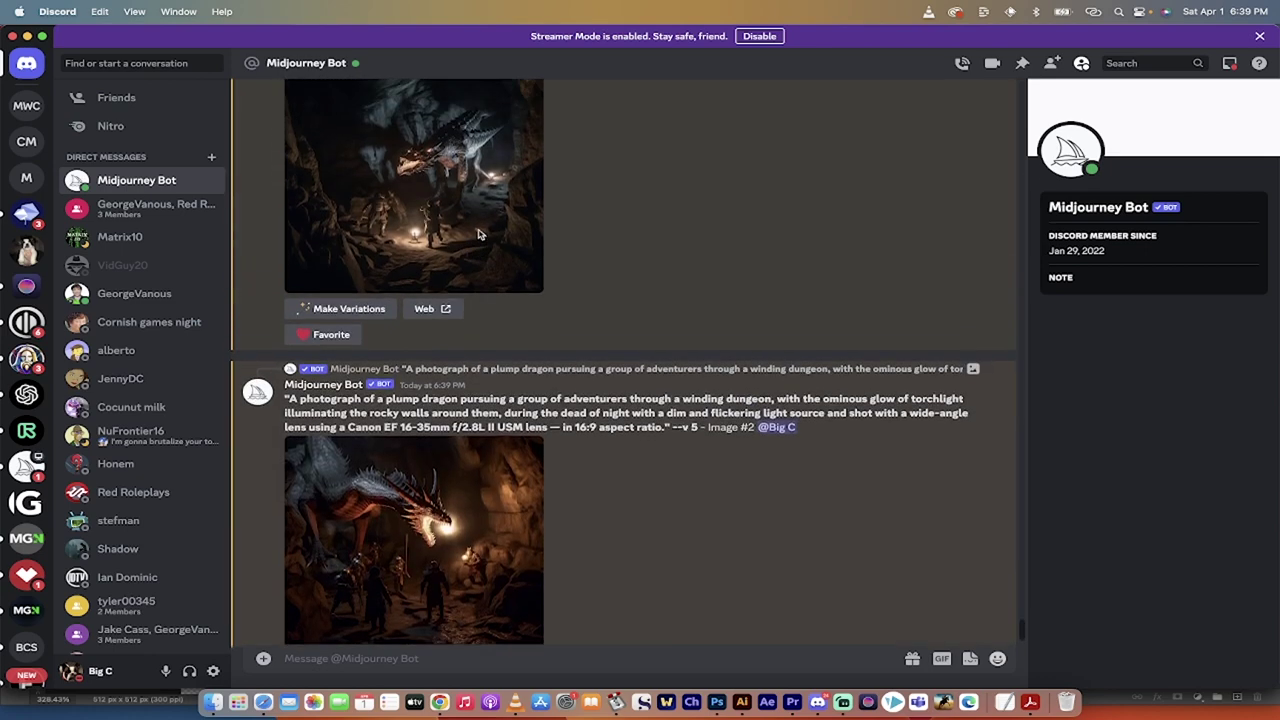
{"action": "left_click", "coordinate": [477, 290]}
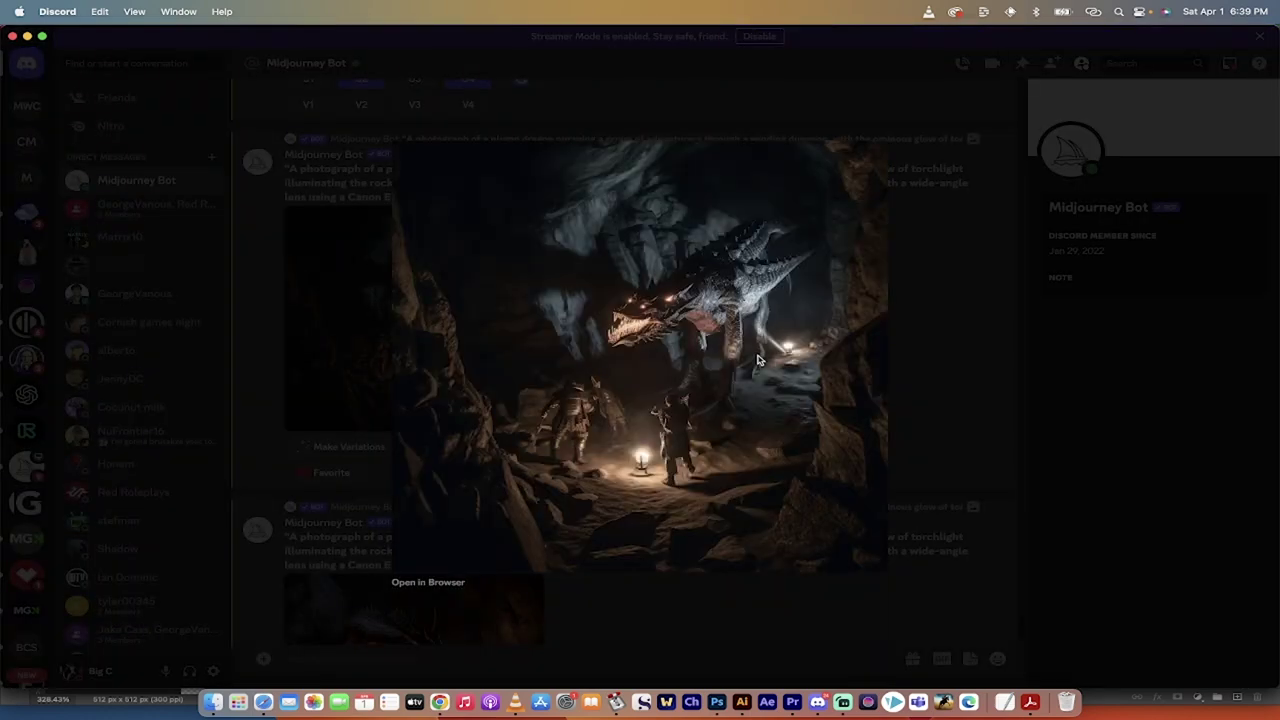
{"action": "left_click", "coordinate": [927, 386]}
{"action": "left_click", "coordinate": [500, 450]}
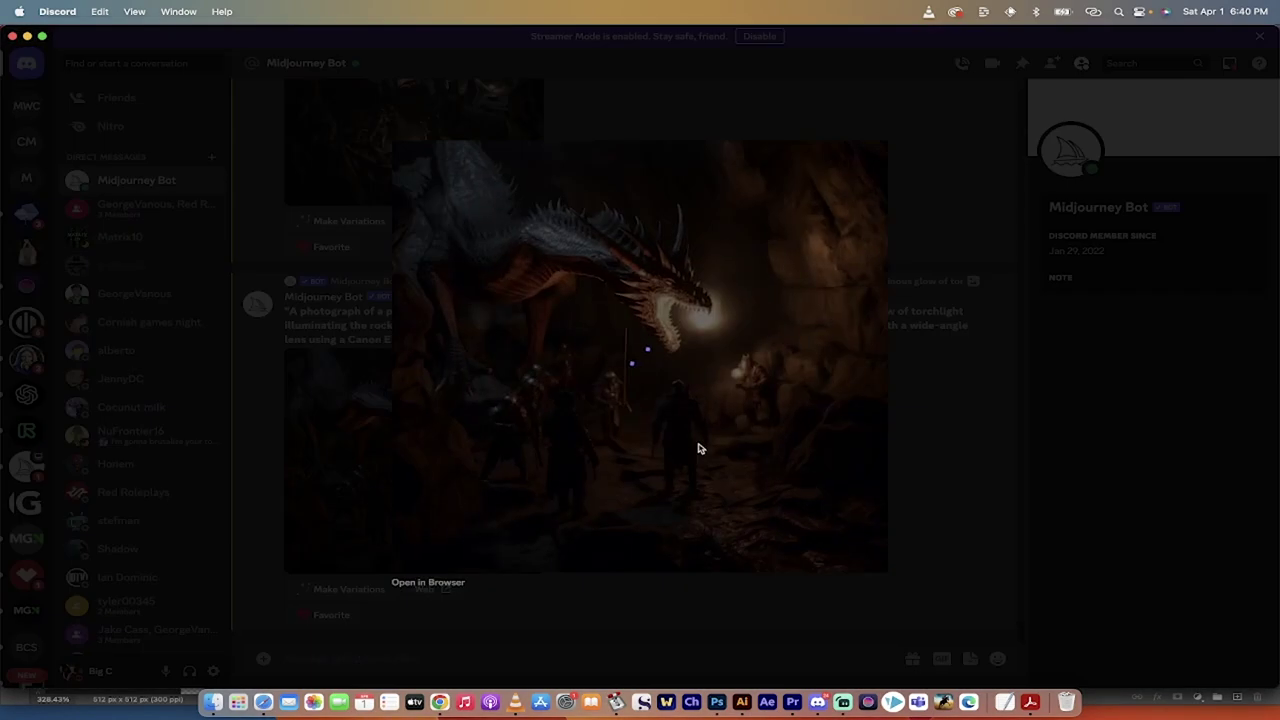
{"action": "left_click", "coordinate": [914, 437]}
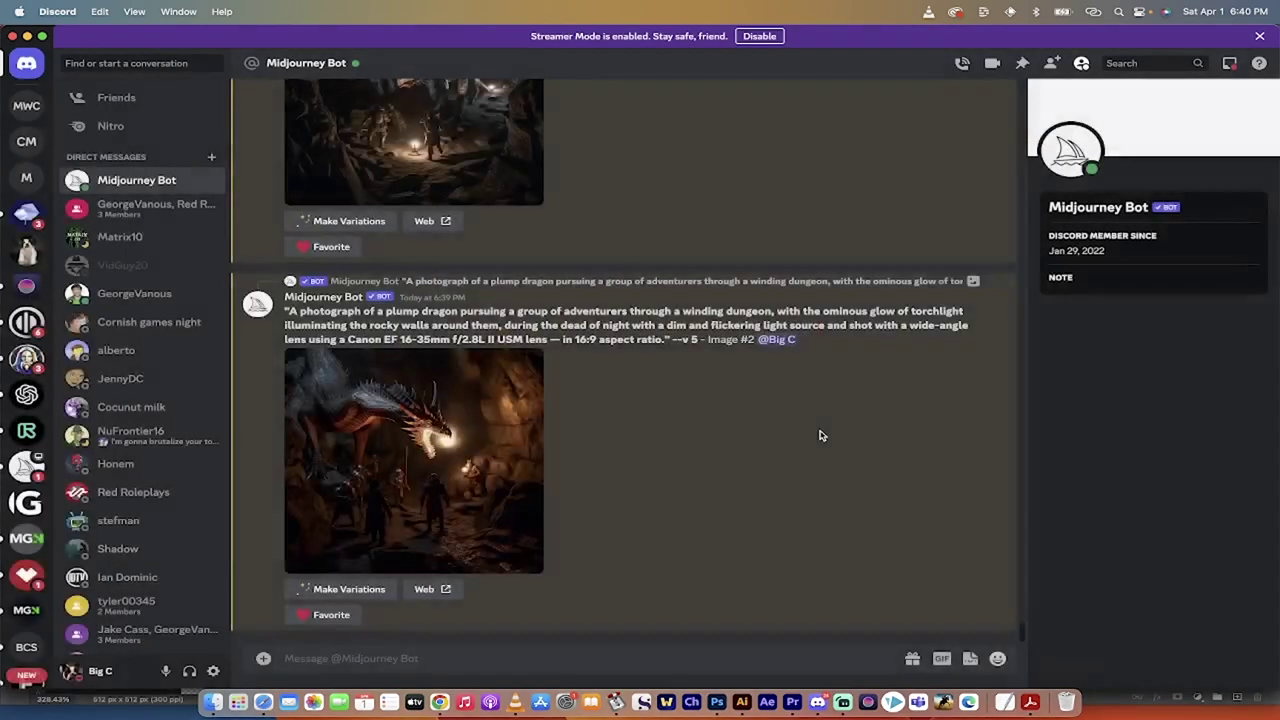
{"action": "scroll", "coordinate": [811, 442], "scroll_direction": "up", "scroll_amount": 3}
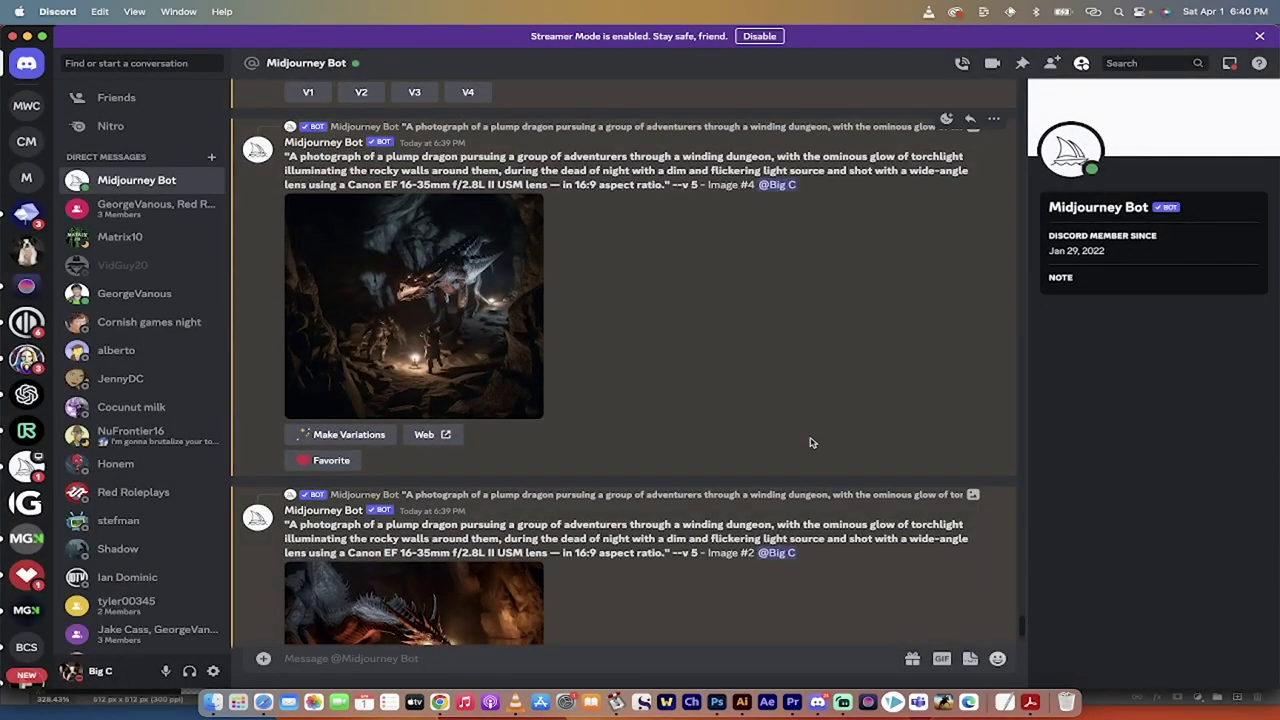